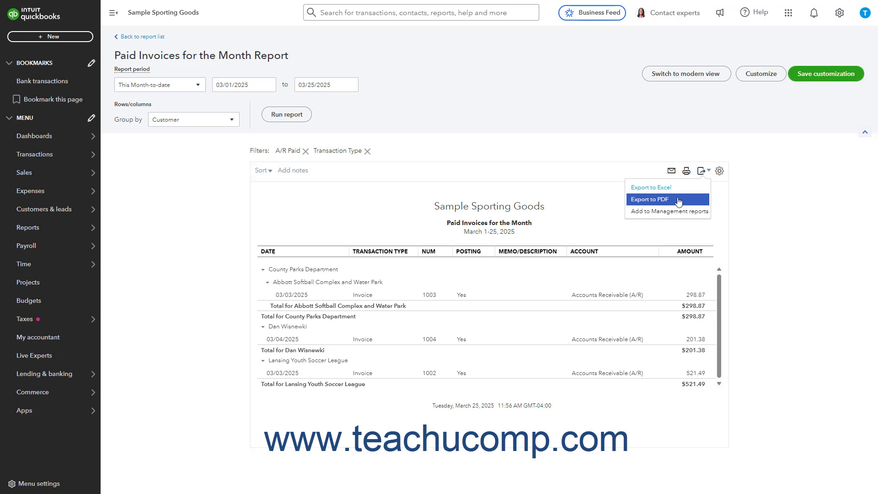
Step: Preview the Paid Invoices for the Month report as PDF and check its orientation and printer settings without printing
click(679, 200)
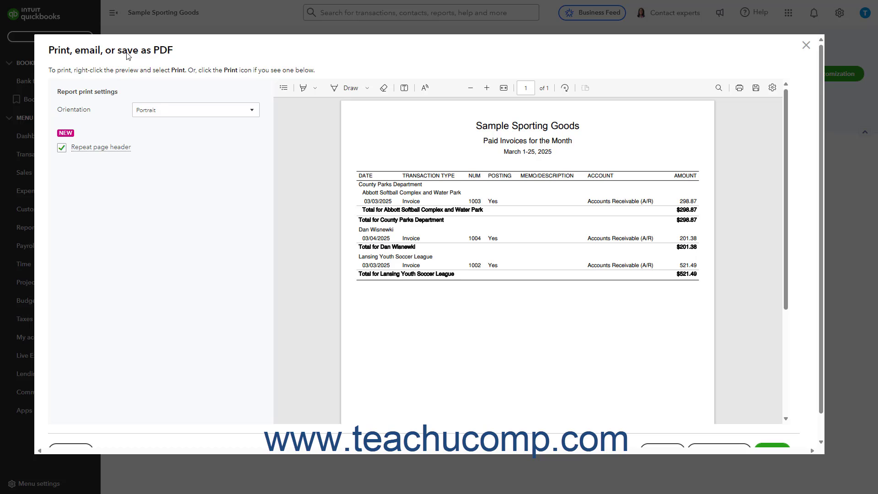
click(252, 115)
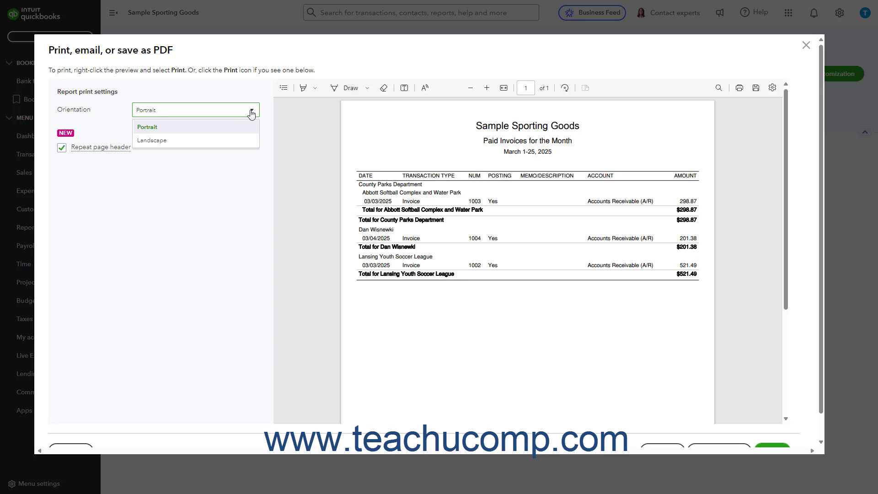
click(252, 114)
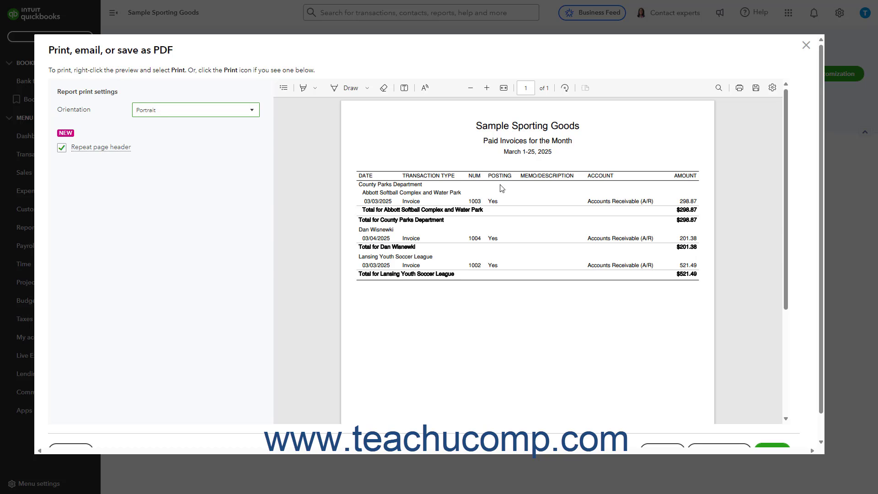
click(739, 88)
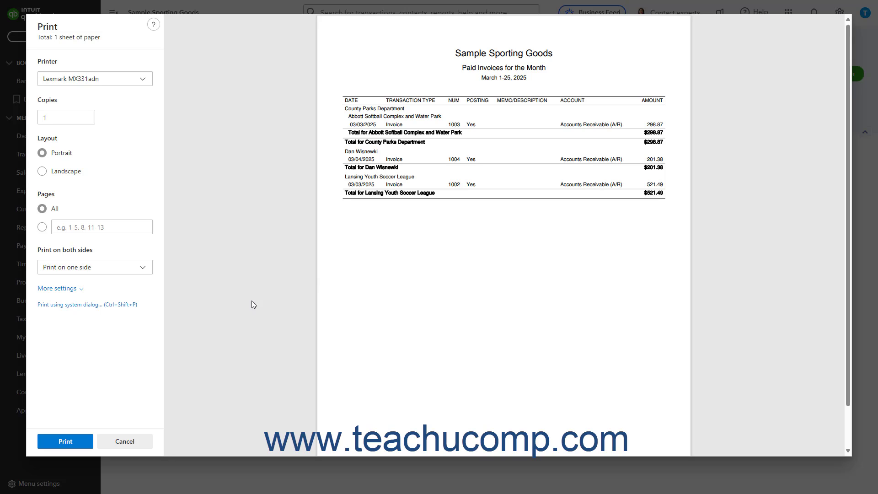
click(143, 441)
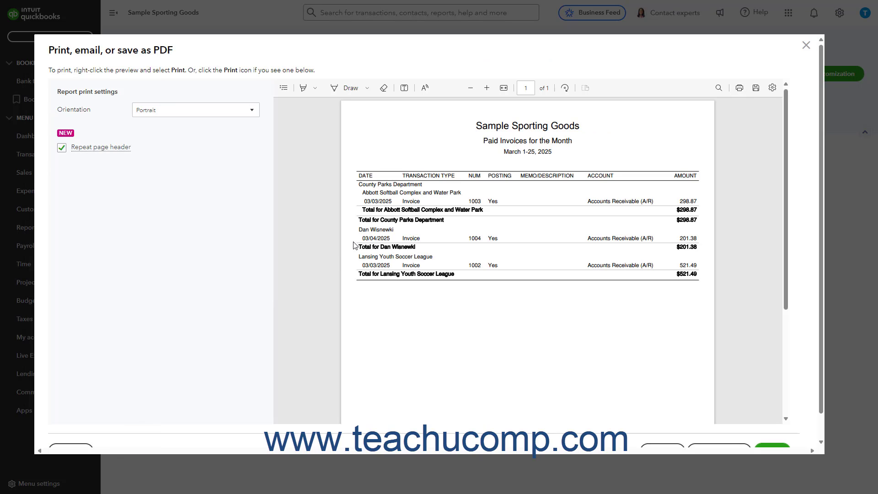
Step: Open the email form for sending the PDF report and cancel it without sending
scroll(808, 265, down, 1)
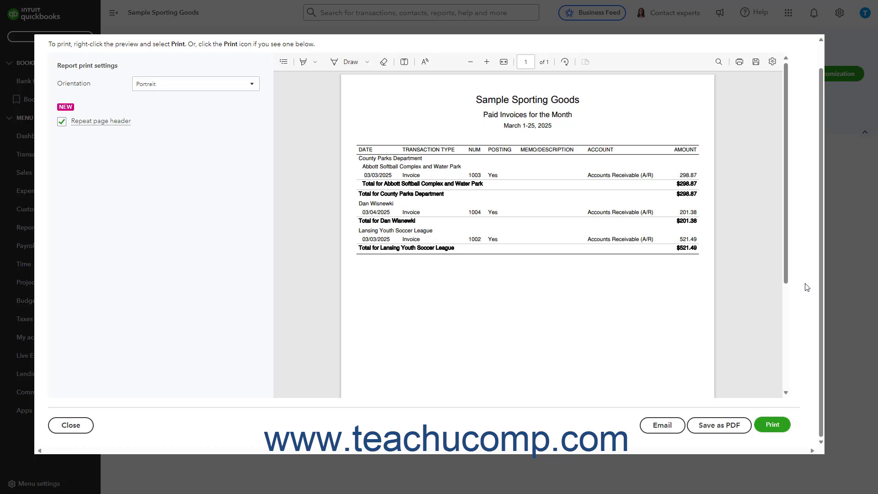
click(663, 426)
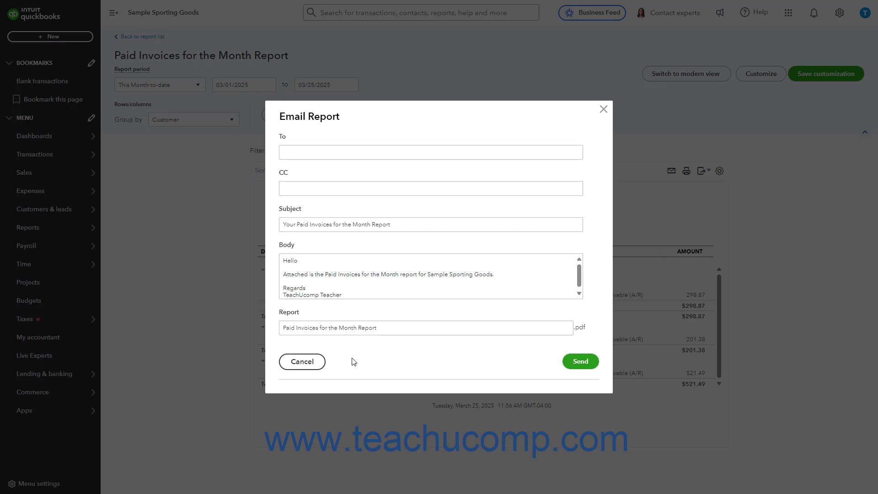
click(309, 364)
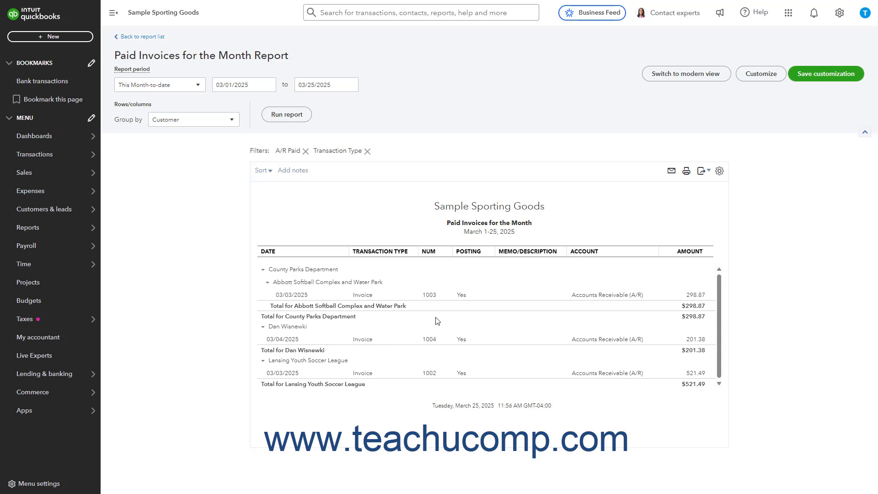
Step: Reopen the report's PDF export preview to check the save-as-PDF option, and close it without saving
click(702, 171)
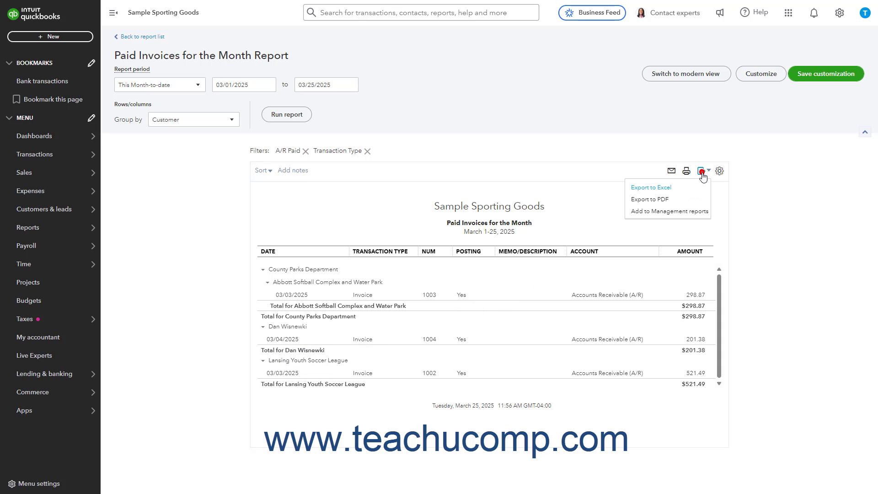
click(682, 200)
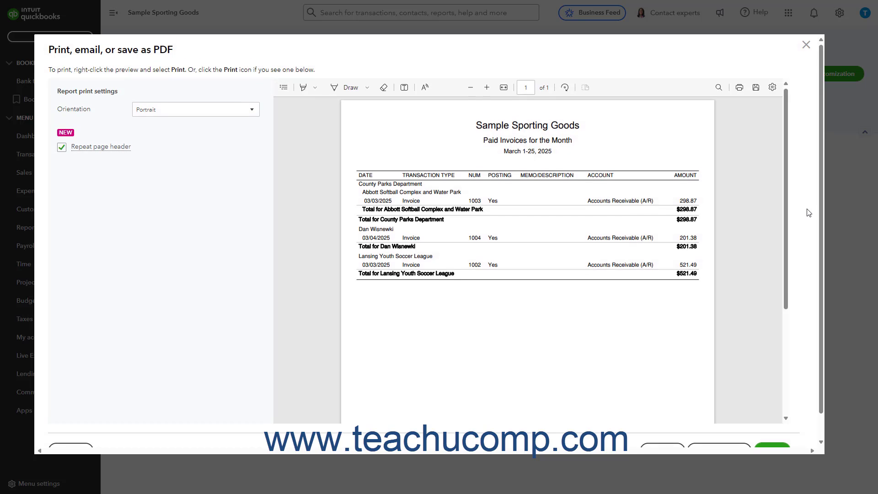
scroll(808, 213, down, 1)
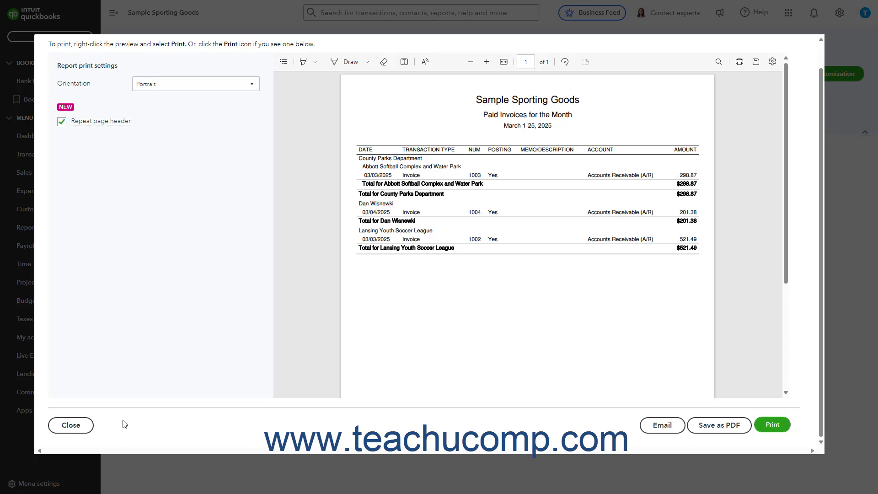
click(82, 427)
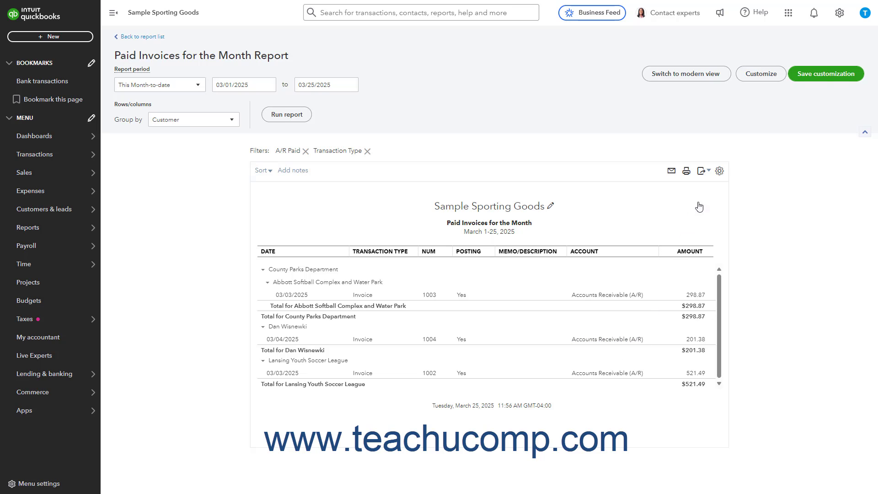
Step: Switch to the modern view of the Paid Invoices for the Month report without exporting the classic one
click(705, 172)
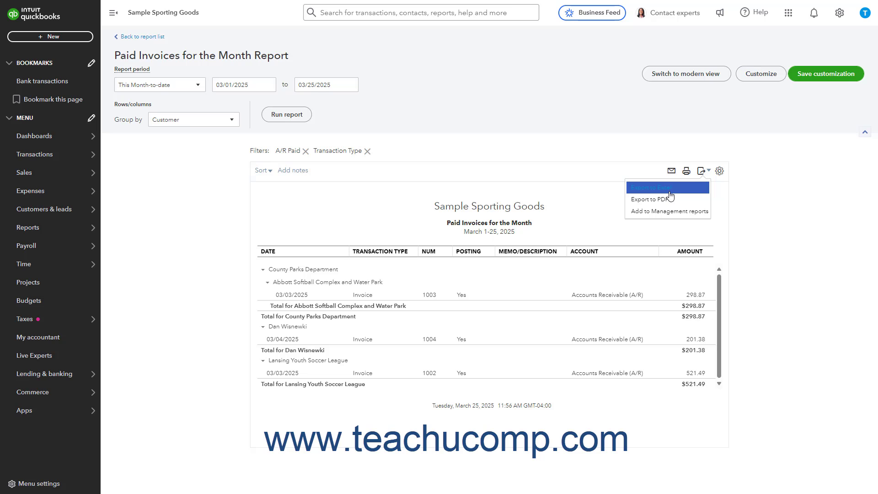
click(774, 189)
key(alt+Tab)
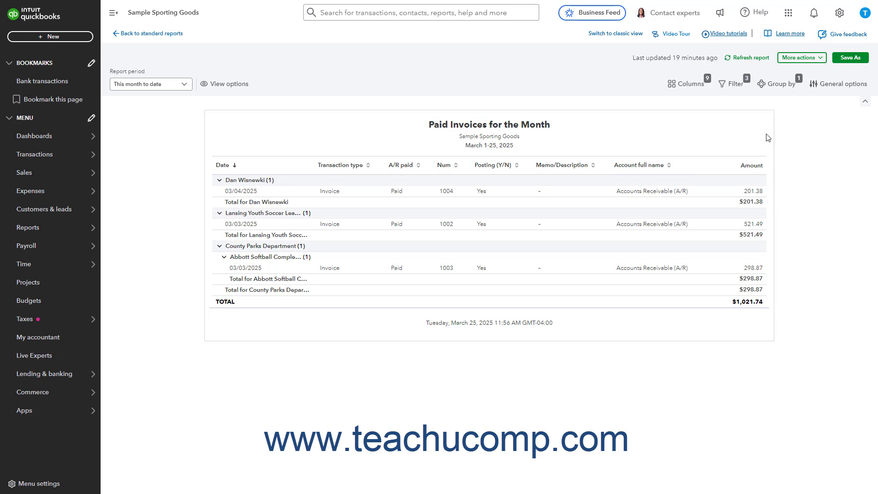
Step: Open the modern report's print or save as PDF preview and check the available orientation and scaling options
click(807, 59)
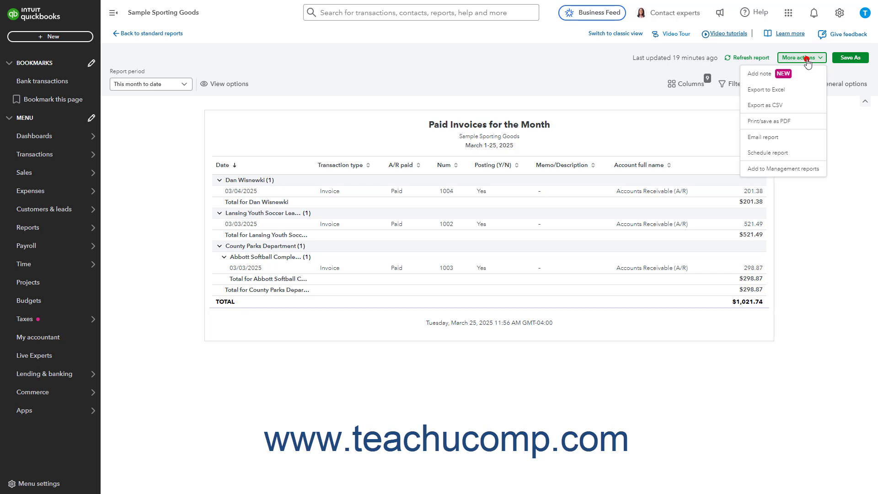
click(785, 122)
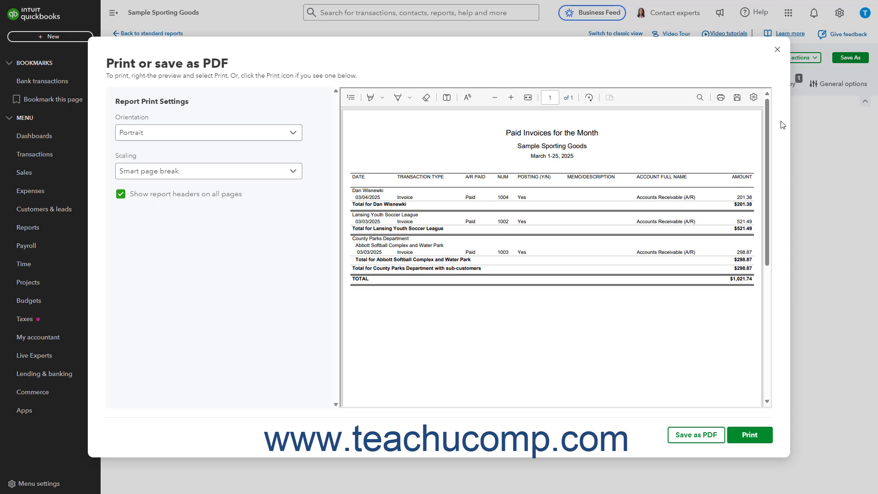
click(293, 135)
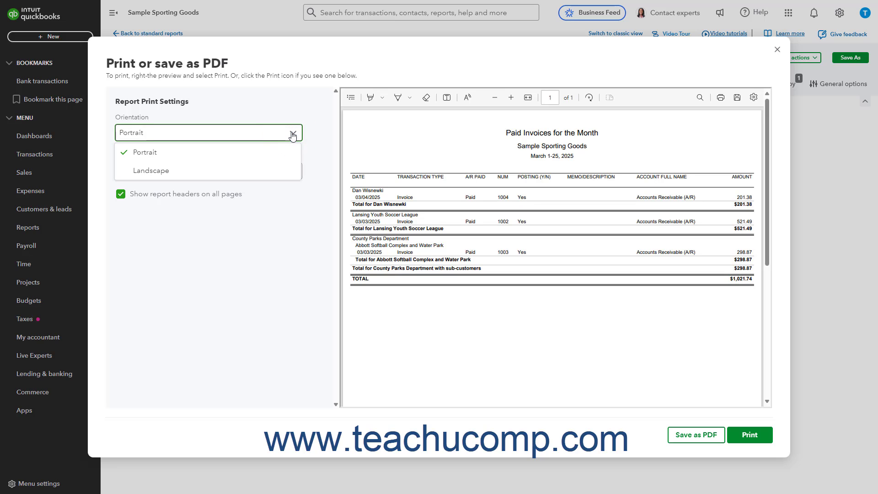
click(293, 135)
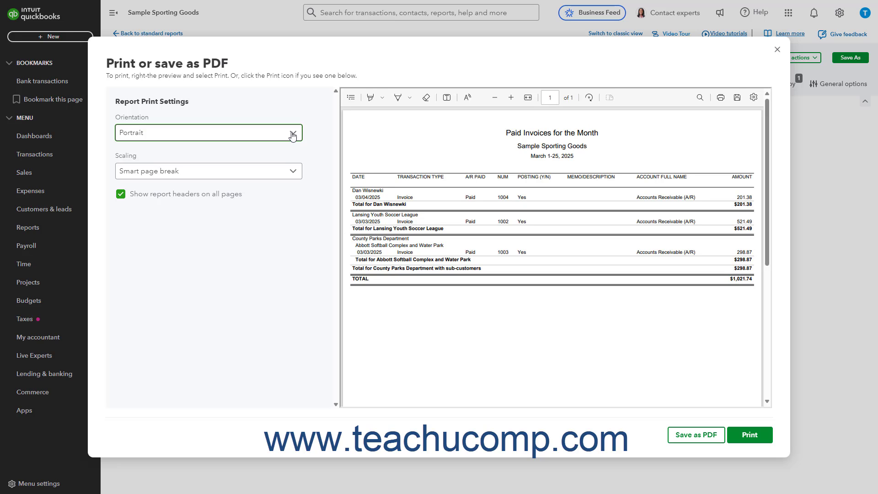
click(293, 176)
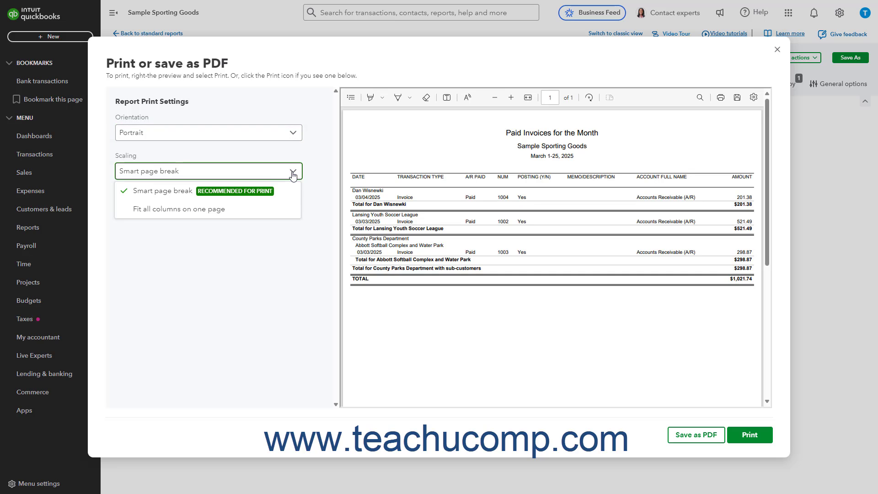
click(294, 176)
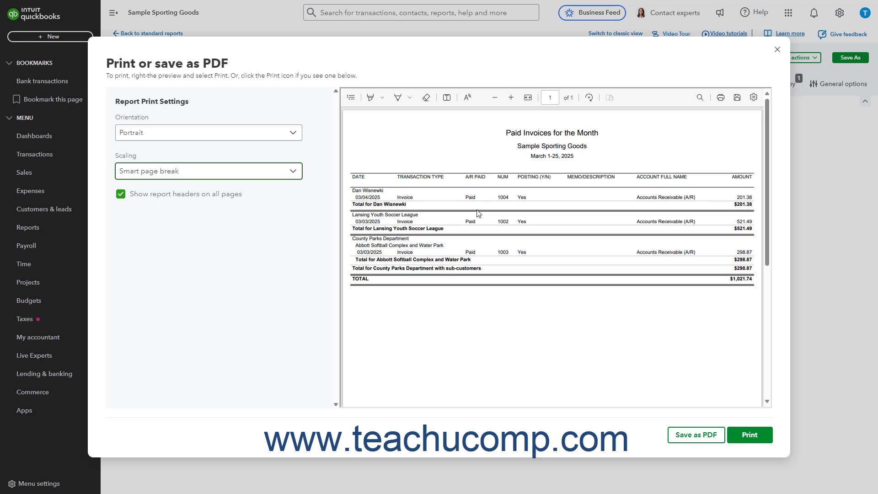
Step: Check the printer settings for the modern report without printing, and close the PDF preview
click(720, 97)
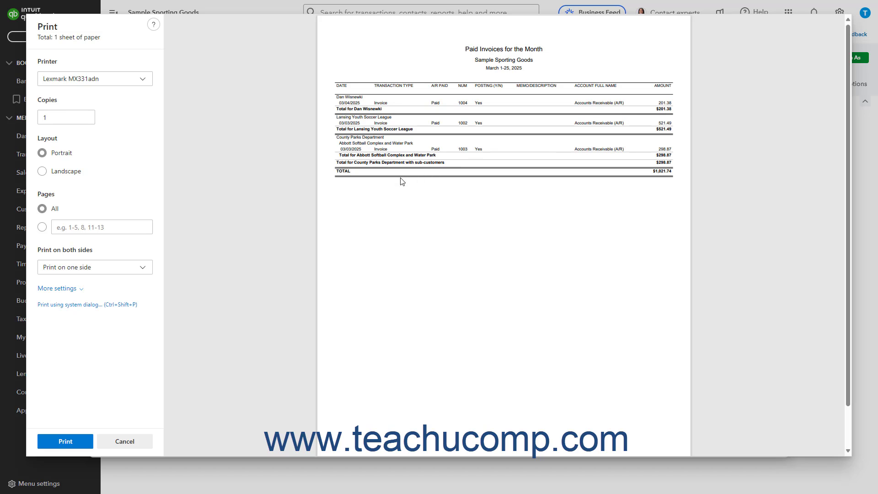
click(138, 437)
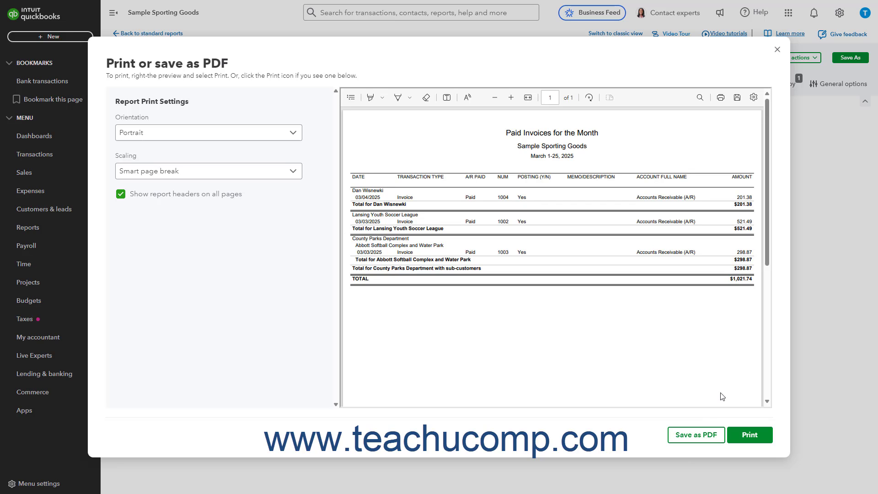
click(777, 49)
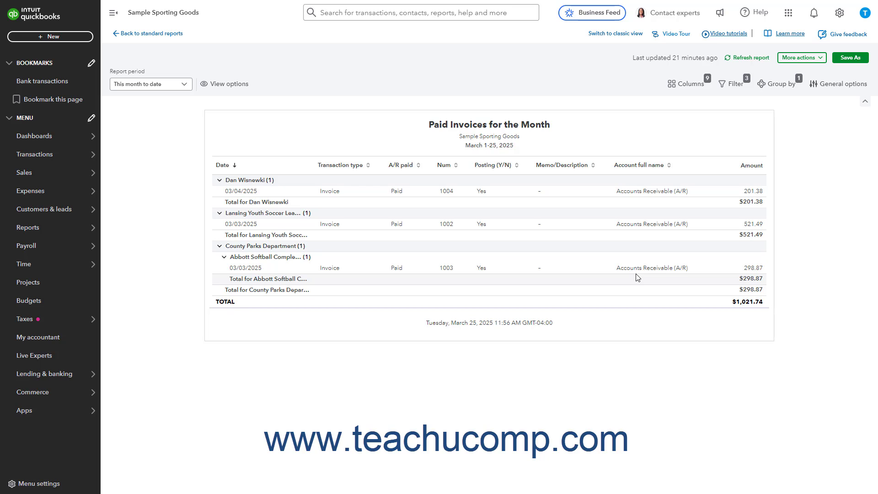
Step: Open the email form for the modern report and check its To and Cc recipient fields
click(802, 58)
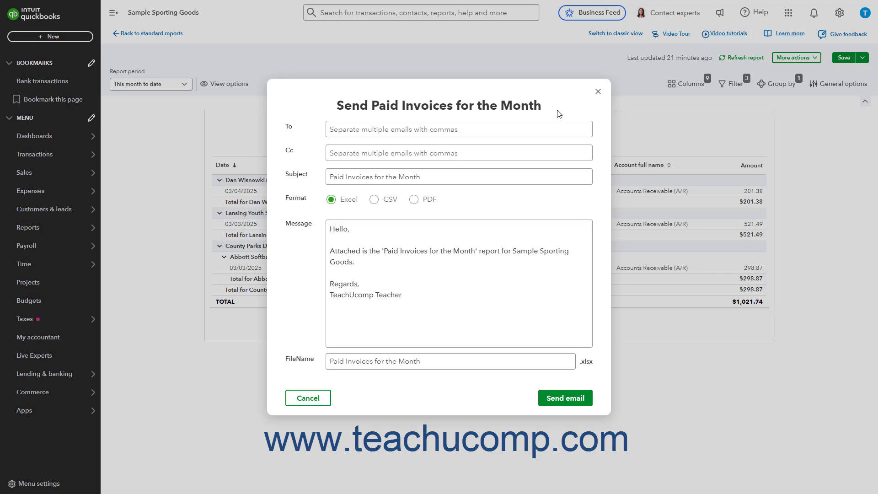
click(429, 137)
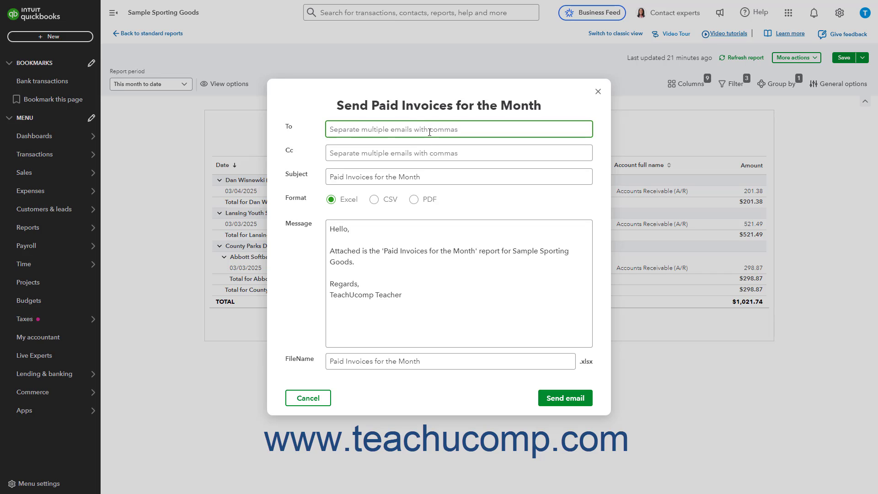
click(394, 151)
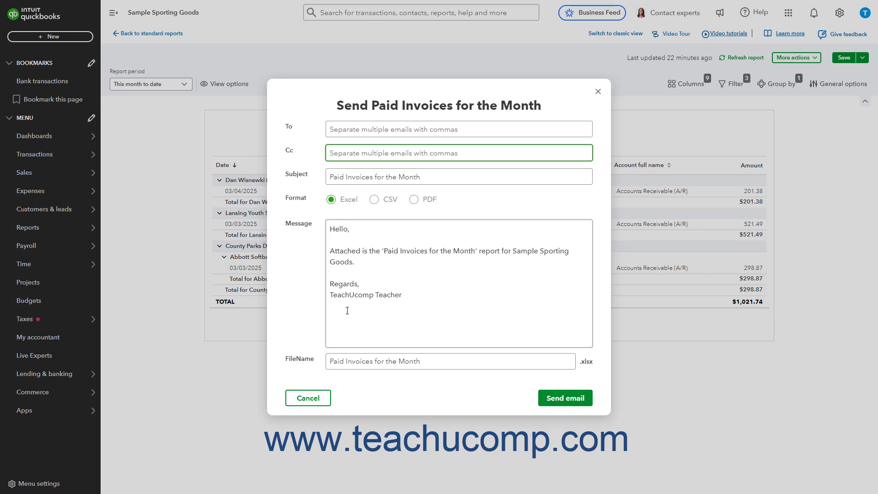
Step: Try the CSV and PDF attachment formats, return the format to Excel, and cancel the email
click(375, 199)
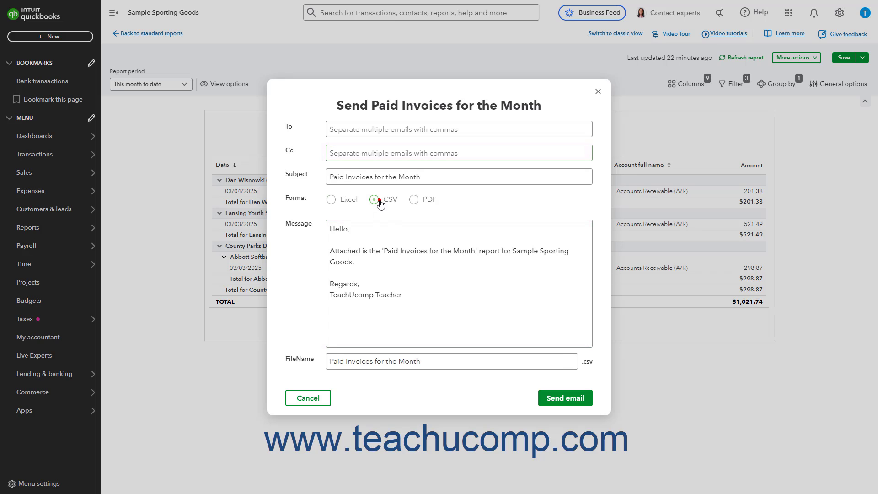
click(419, 205)
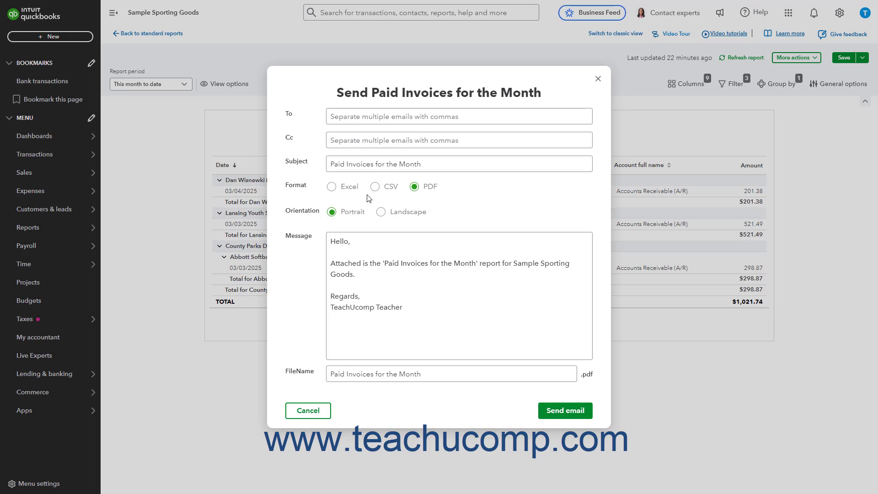
click(340, 190)
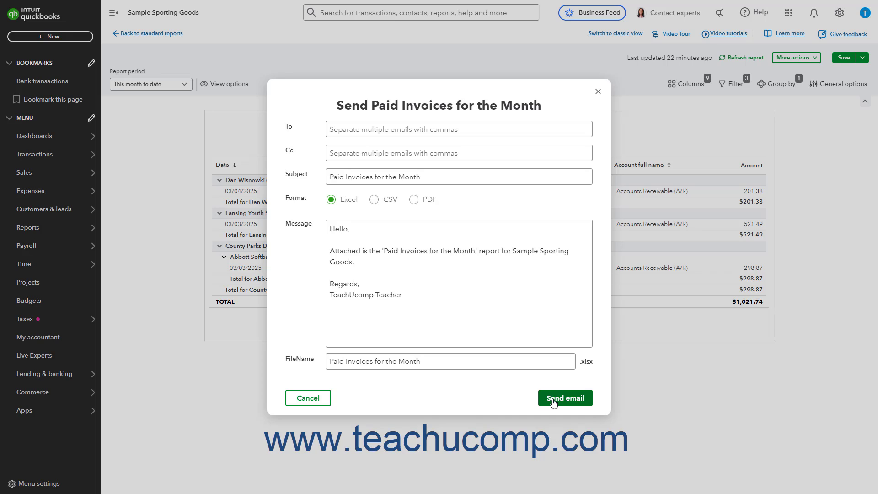
click(320, 399)
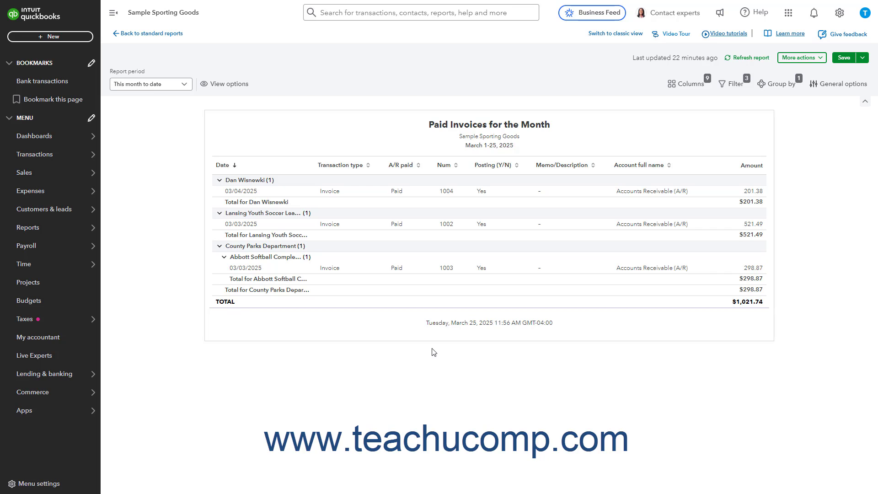
click(812, 61)
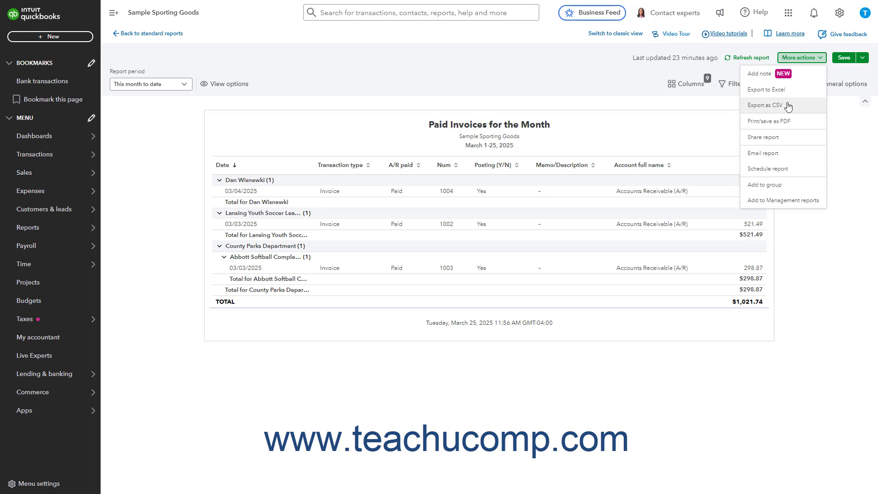
click(845, 128)
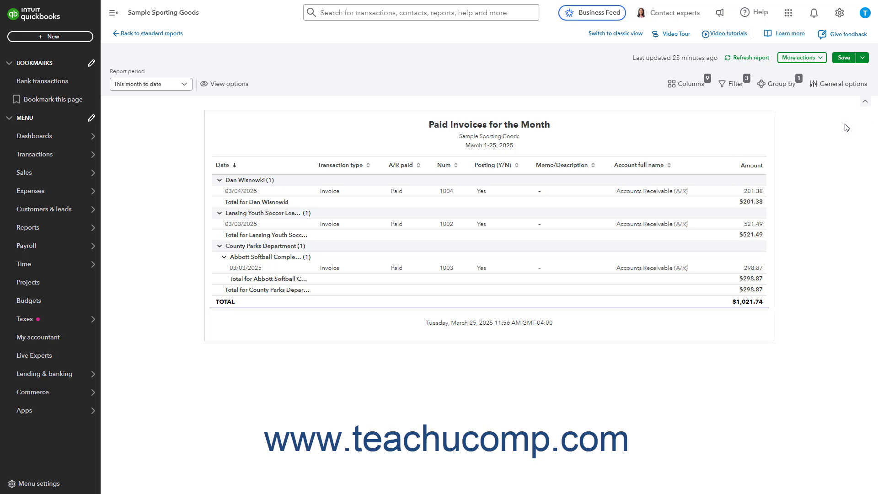